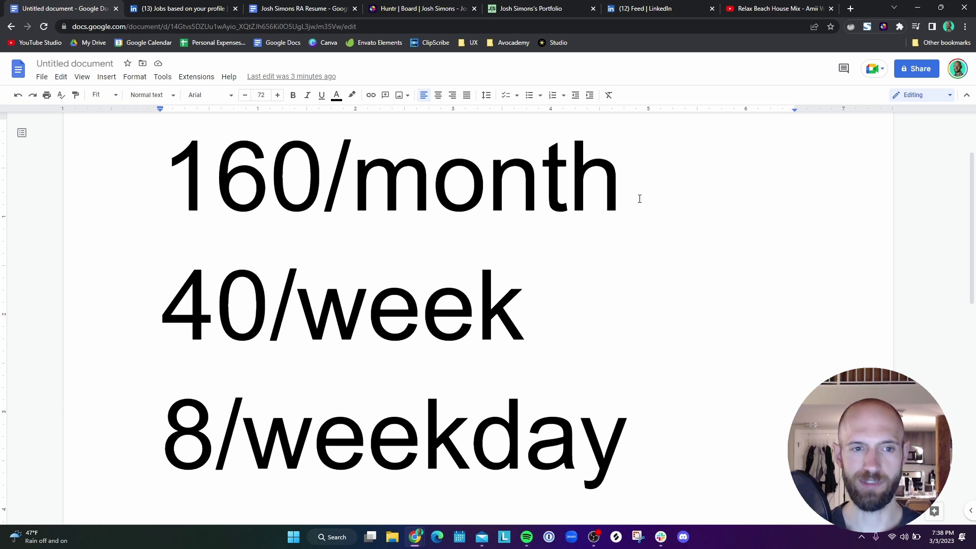
- Highlight the 160/month, 40/week and 8/weekday hour-note lines one at a time to point them out
drag(168, 181, 663, 194)
click(663, 193)
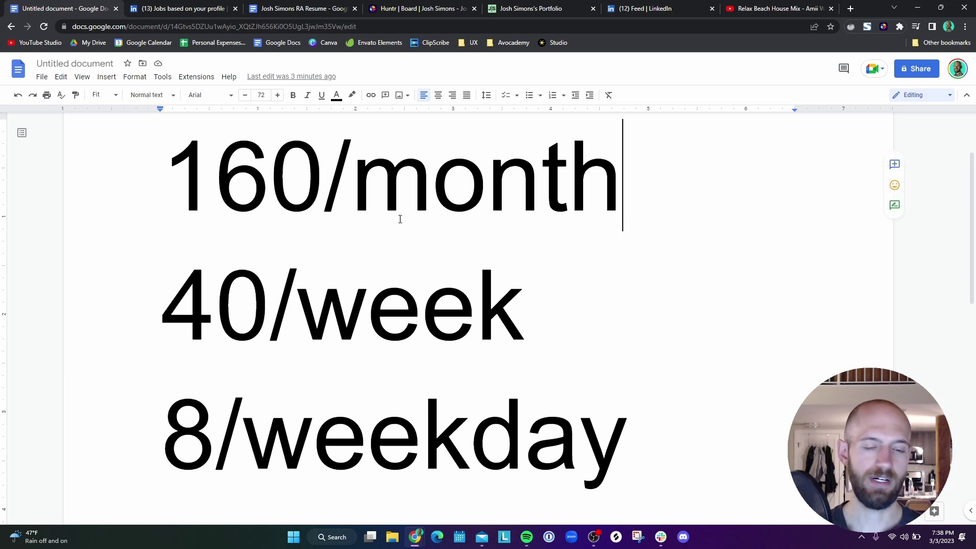
drag(159, 309, 519, 311)
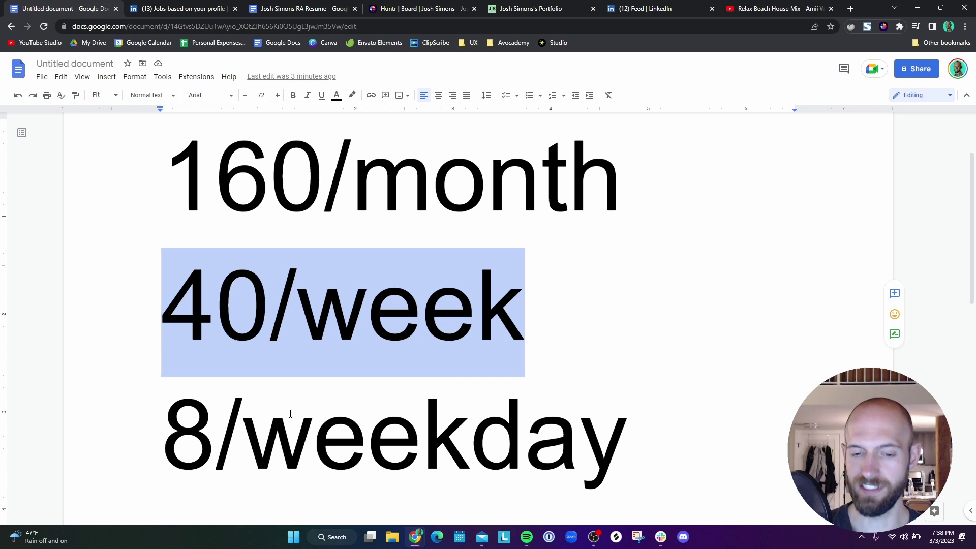
drag(162, 437, 661, 437)
click(661, 437)
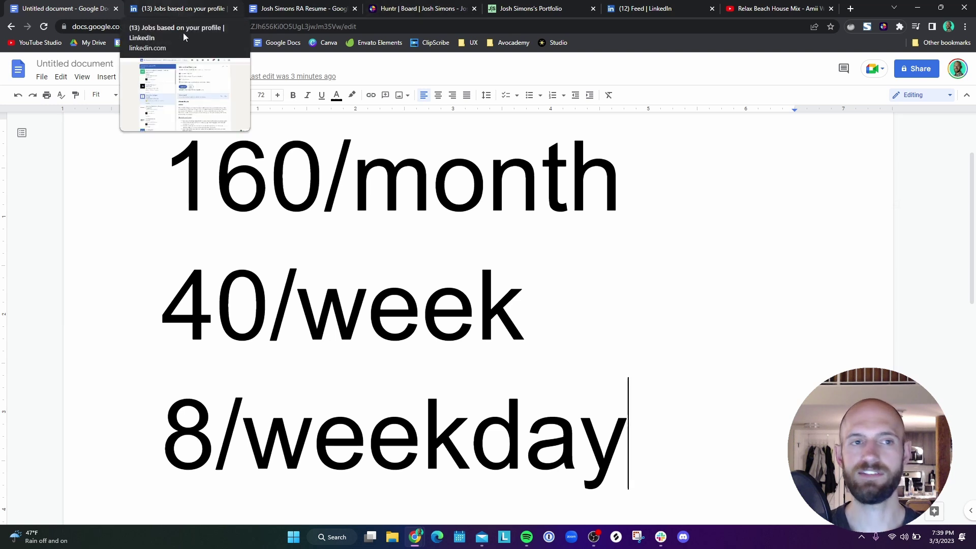
- Return to the LinkedIn Newsela listing, then load indeed.com in a new tab
click(167, 10)
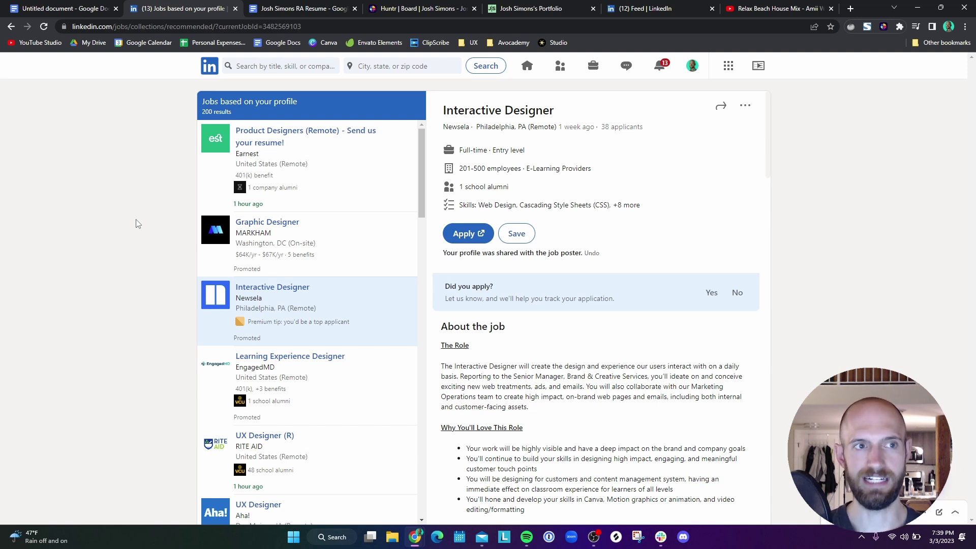
click(851, 9)
text(ind)
key(Return)
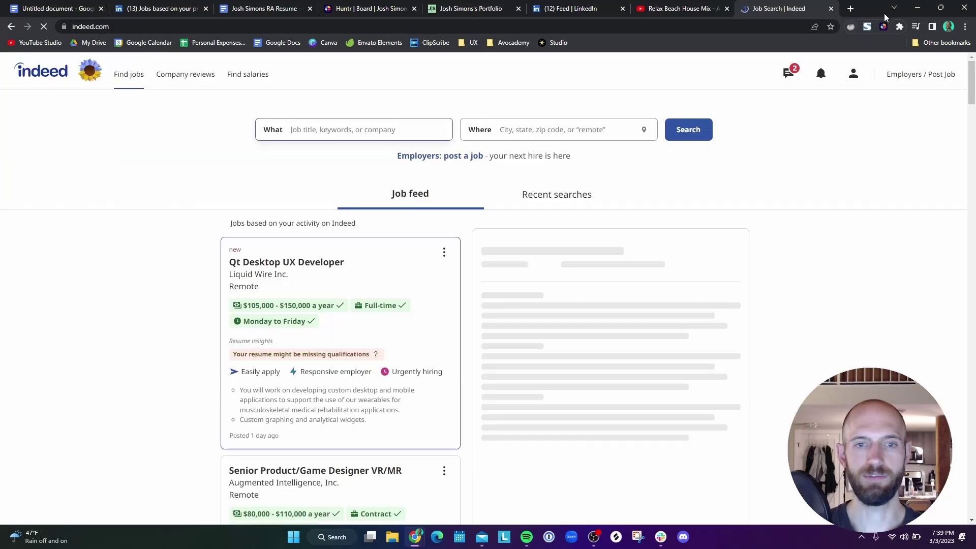
- Load the Dice profile dashboard in another new tab
click(852, 9)
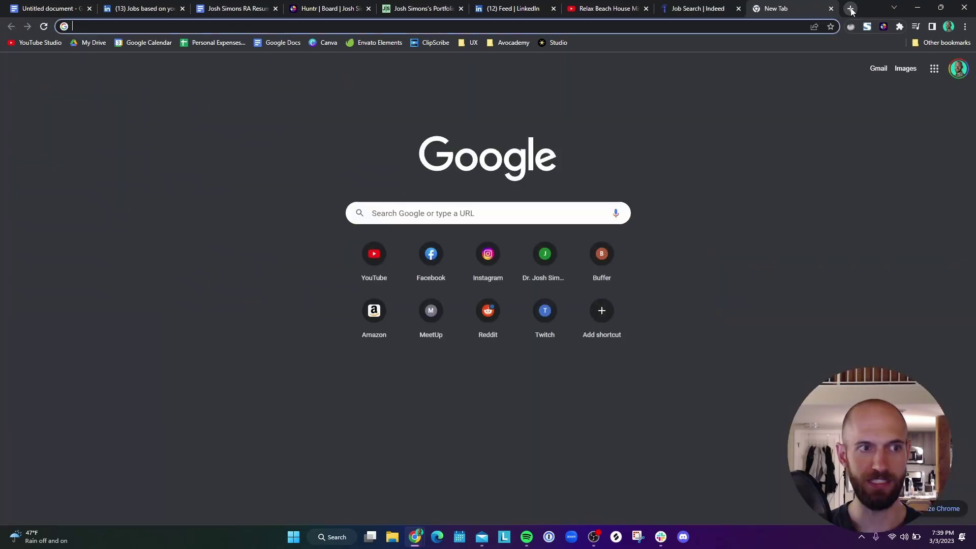
text(dice)
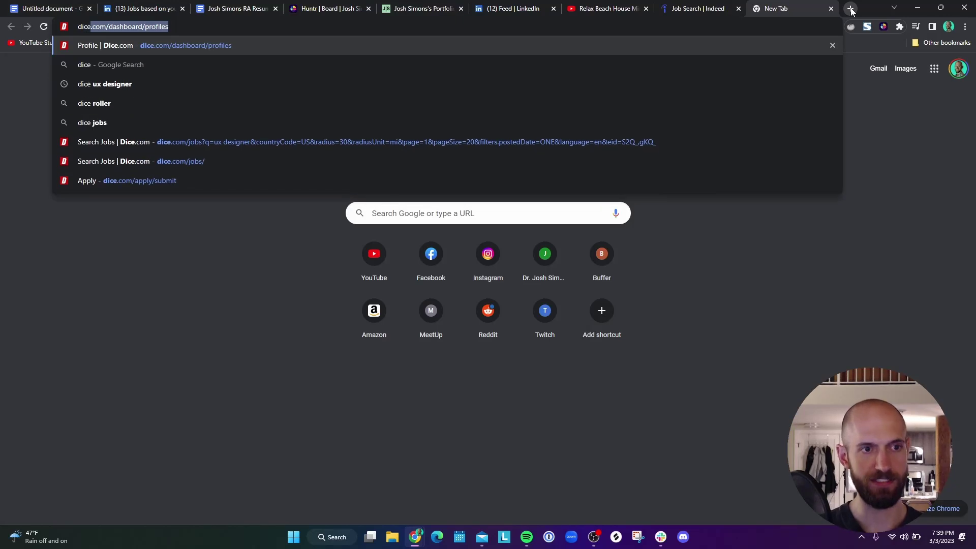
key(Return)
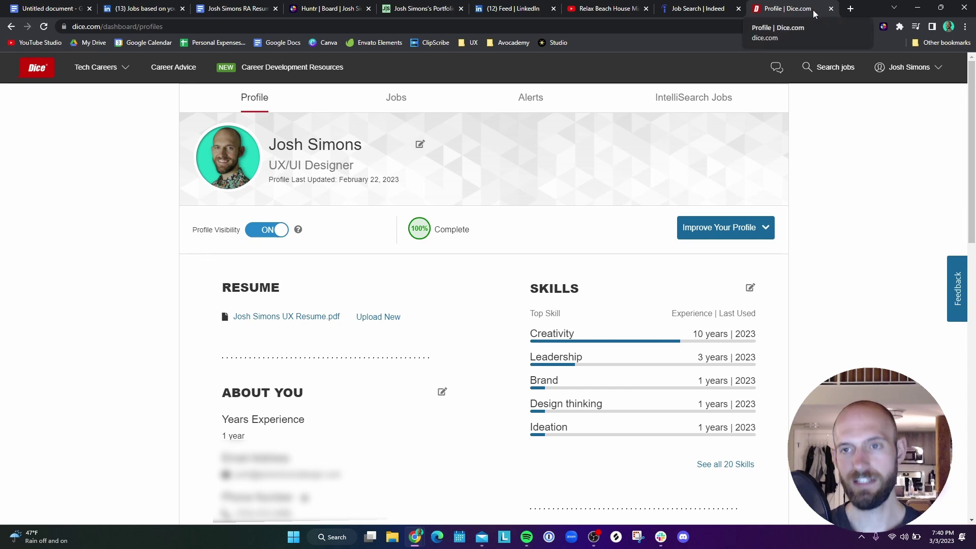
- Close the Dice and Indeed tabs and return to the RA Resume document
click(832, 9)
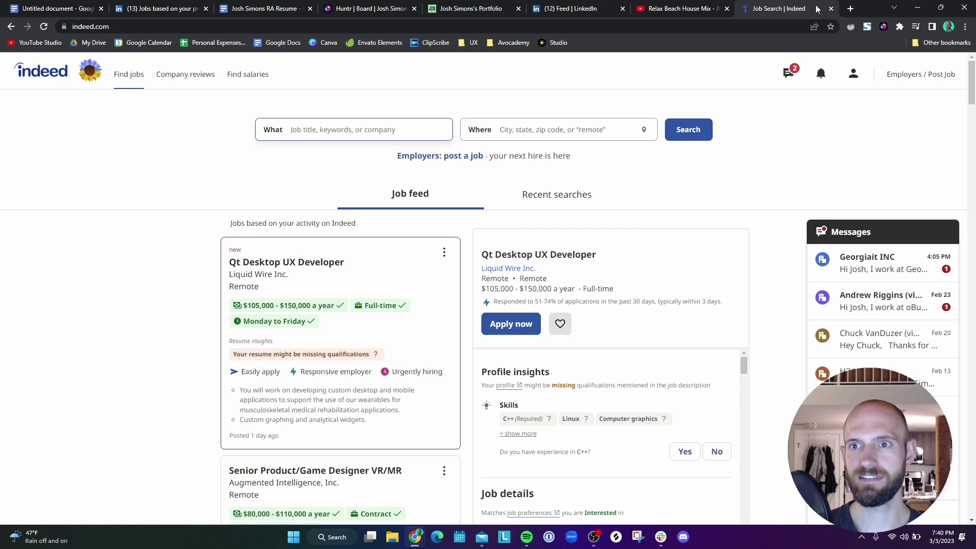
click(832, 9)
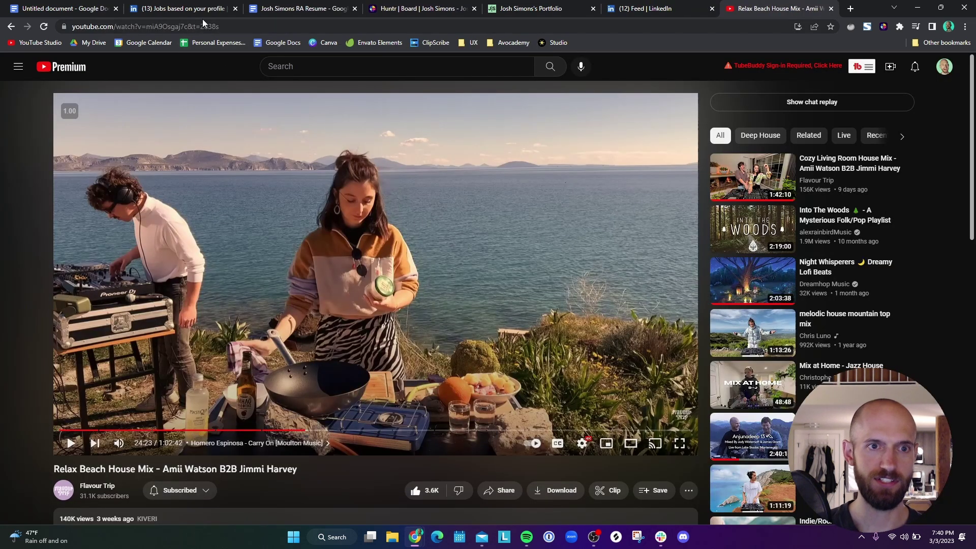
click(267, 10)
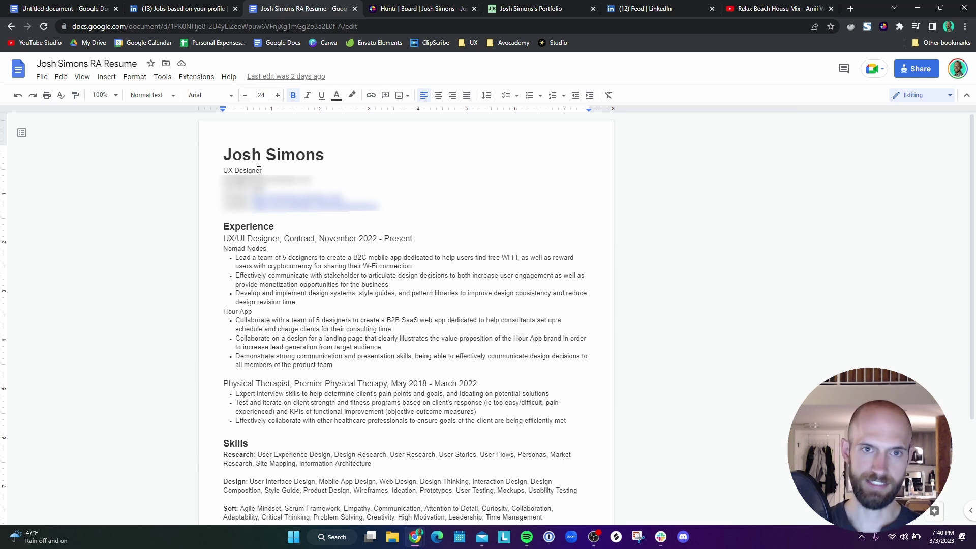
- Scroll across the Huntr board columns showing 171 applied jobs, then return to the LinkedIn listing
click(421, 6)
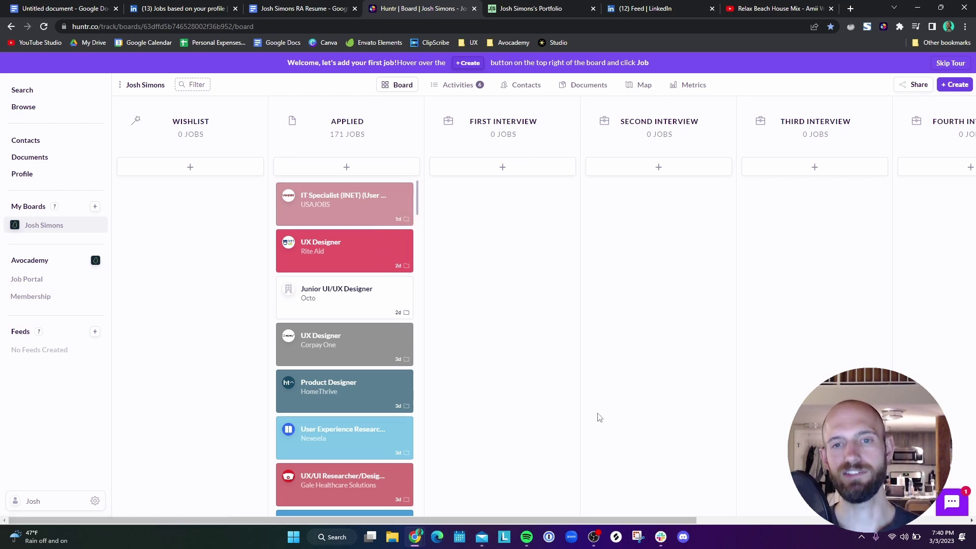
drag(447, 520, 718, 500)
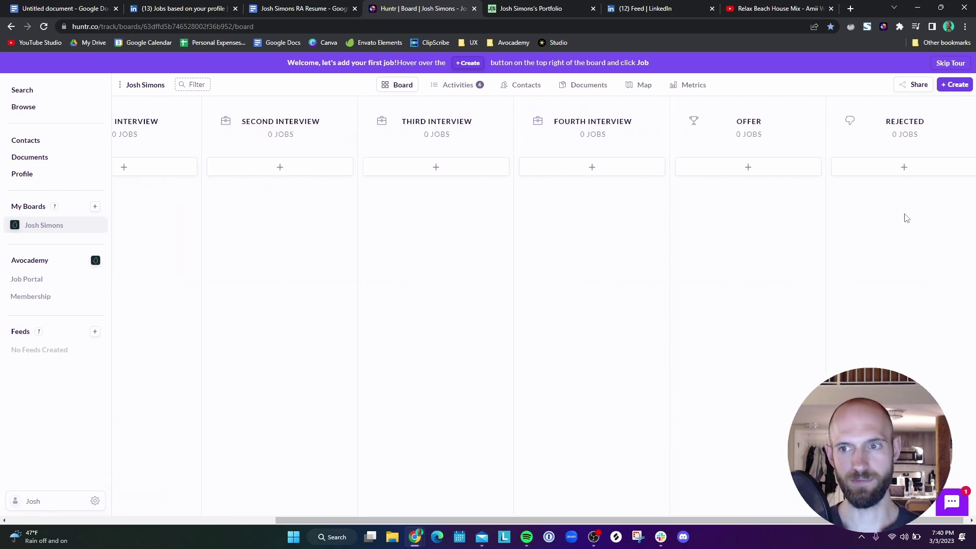
drag(596, 519, 381, 509)
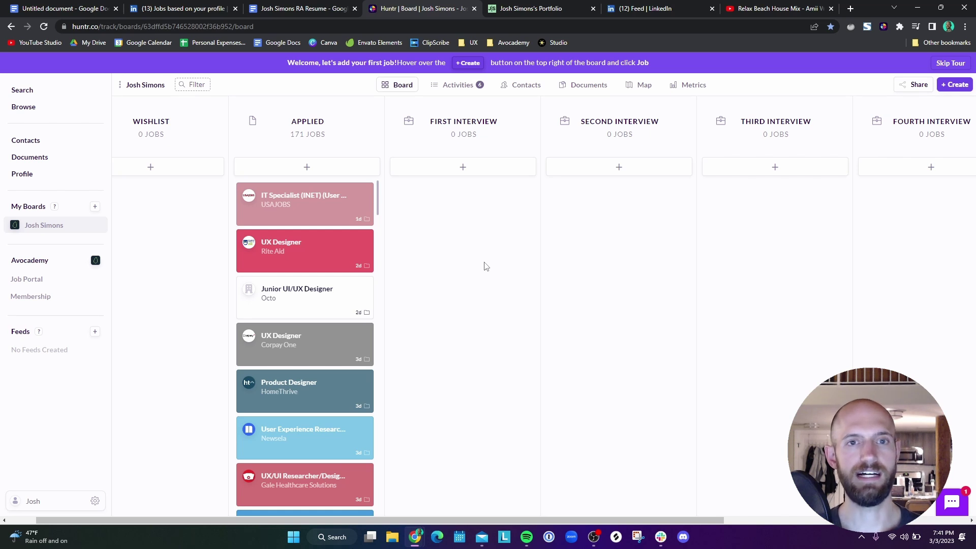
click(191, 5)
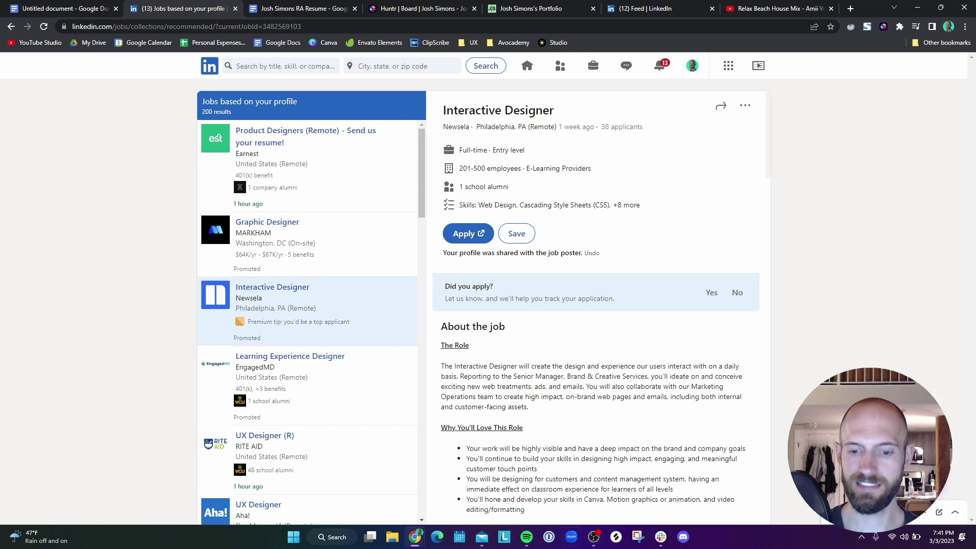
- Move the webcam circle higher in the recording software layout
click(599, 540)
drag(660, 300, 647, 213)
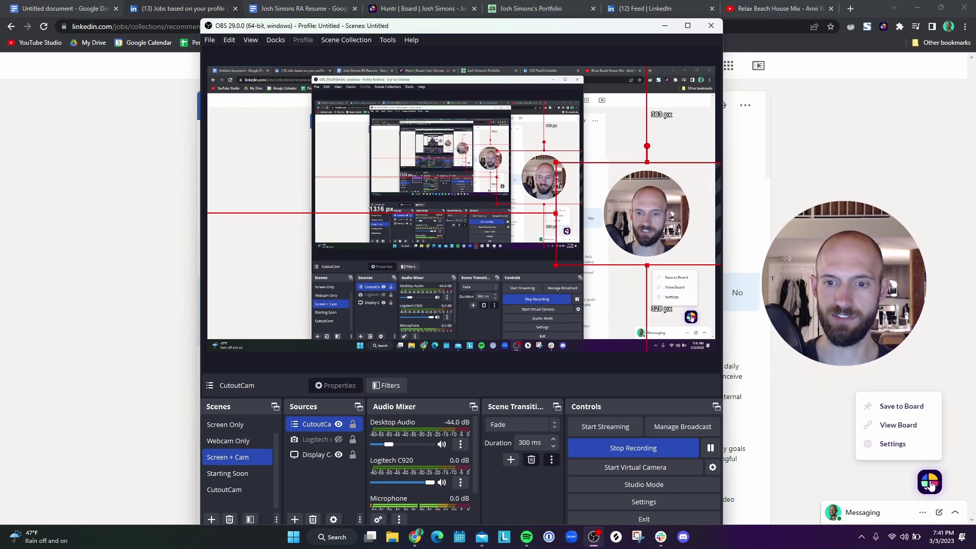
click(664, 26)
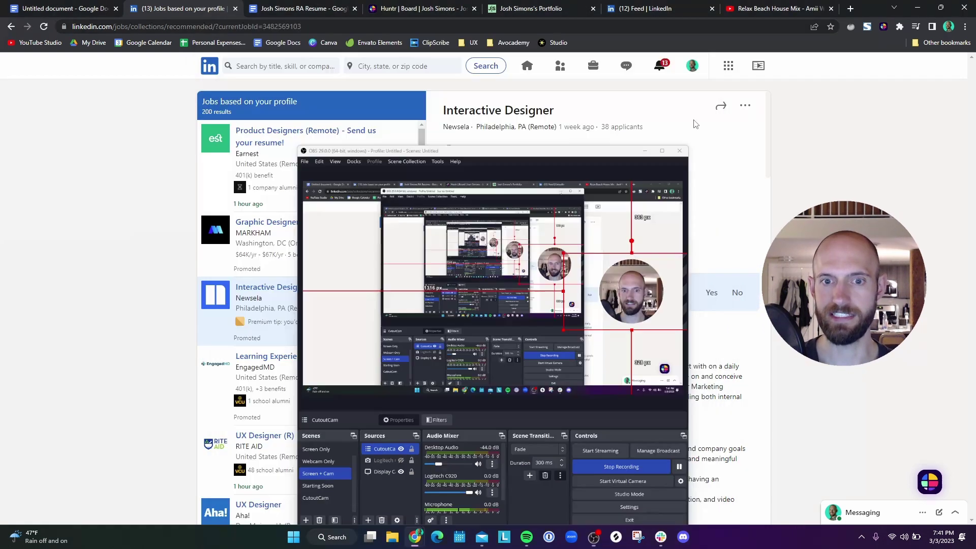
- Add the Newsela Interactive Designer job to the Huntr Wishlist with the extension's Save to Board
mouse_move(931, 489)
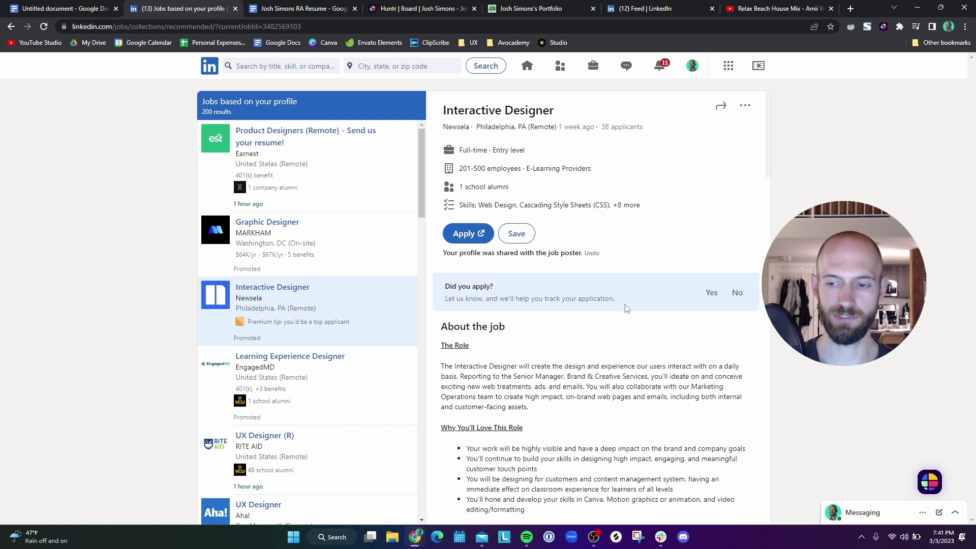
click(934, 489)
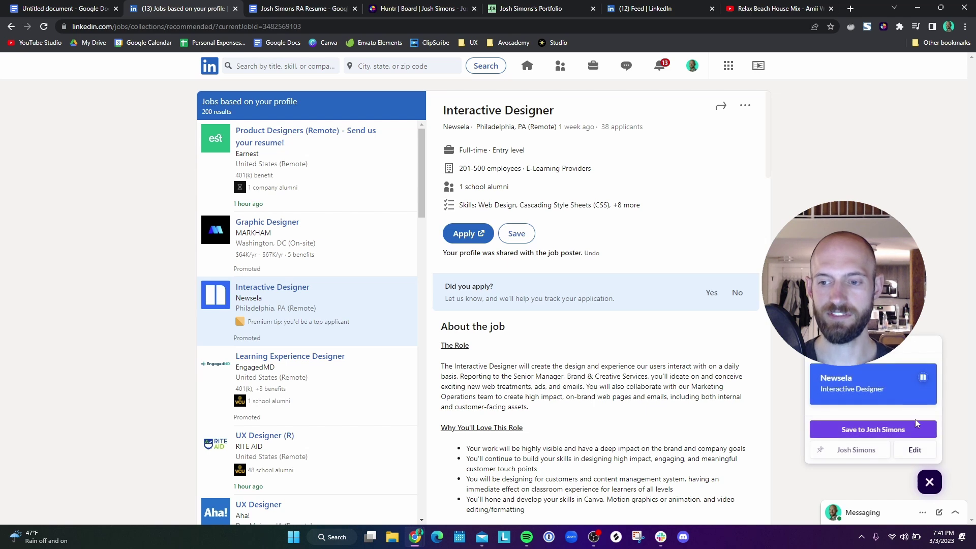
click(895, 432)
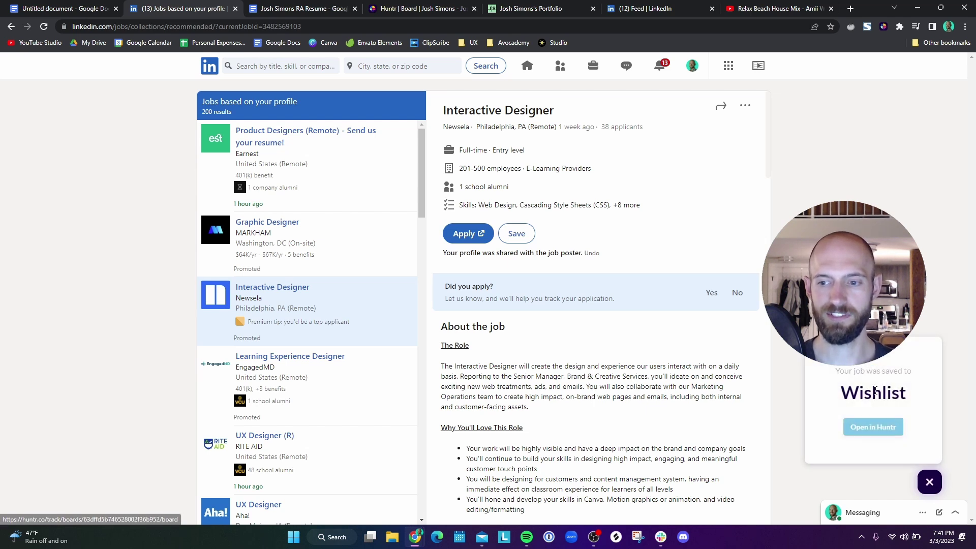
- Reload the Huntr board so the Newsela Interactive Designer card appears under Wishlist
click(432, 10)
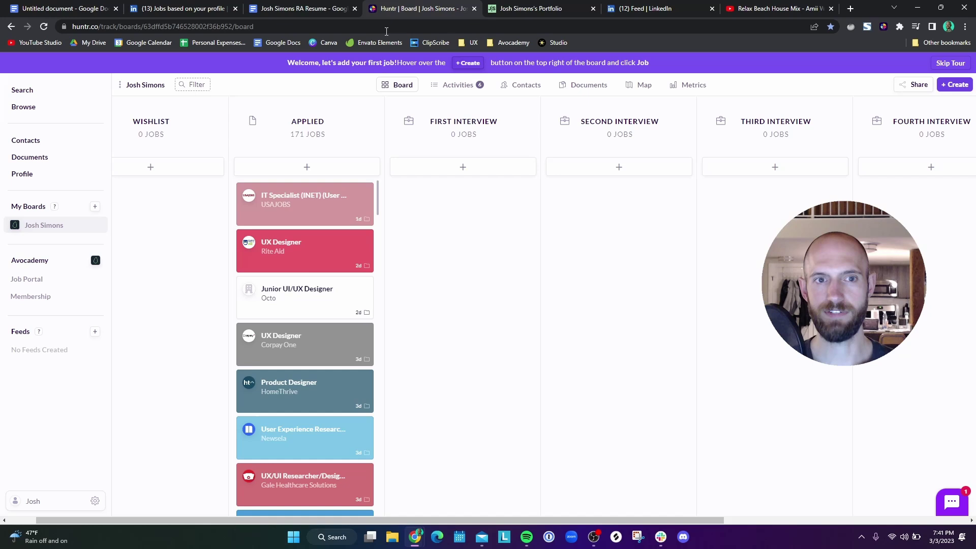
click(45, 27)
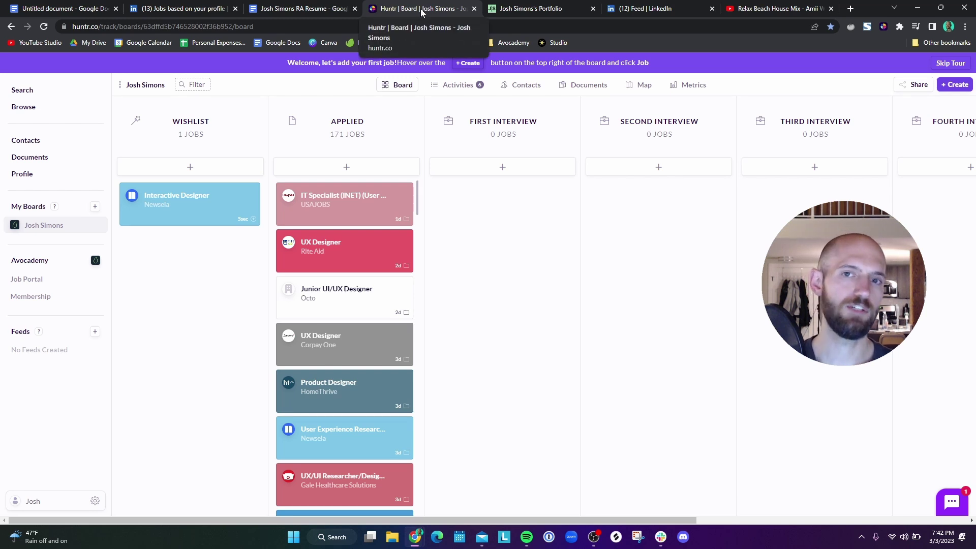
- Glance at the portfolio site, then open your own LinkedIn profile from the feed
click(551, 11)
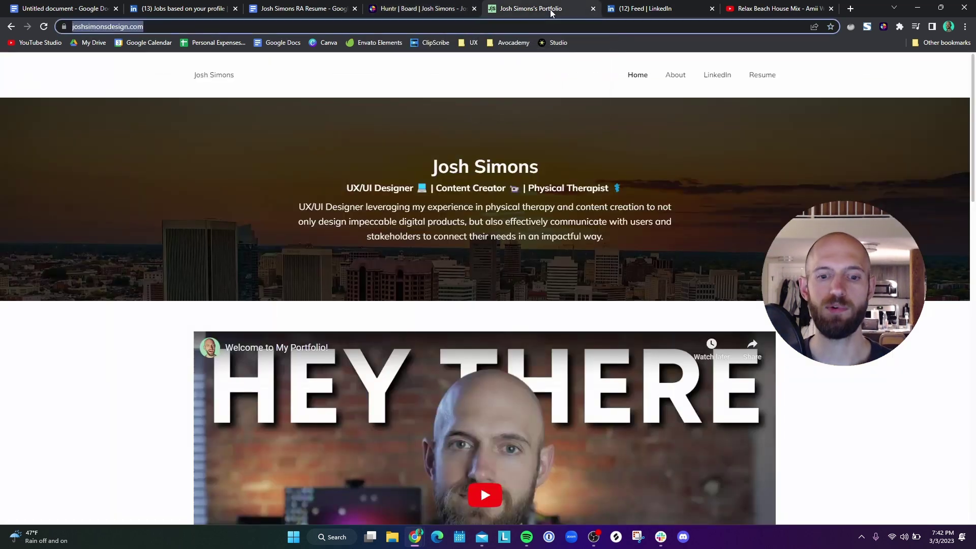
click(654, 11)
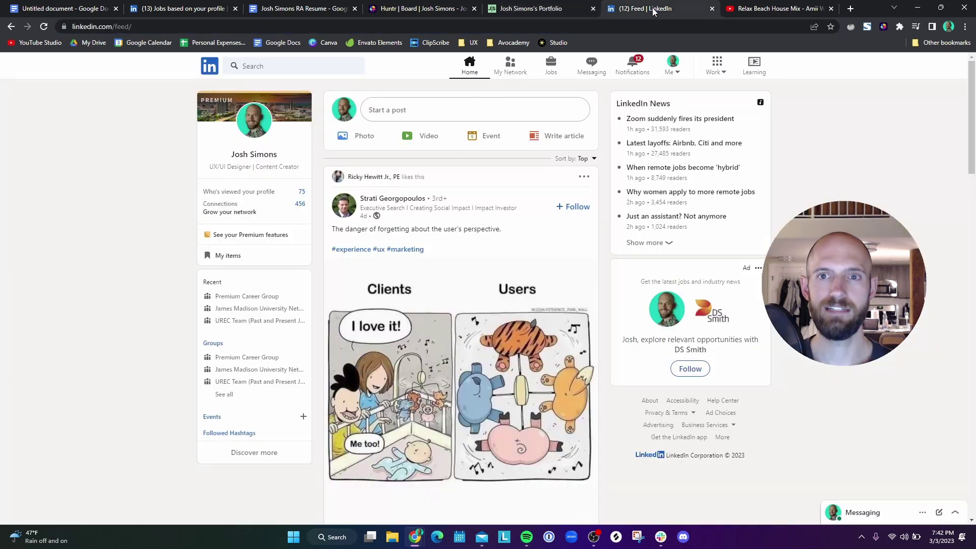
click(273, 139)
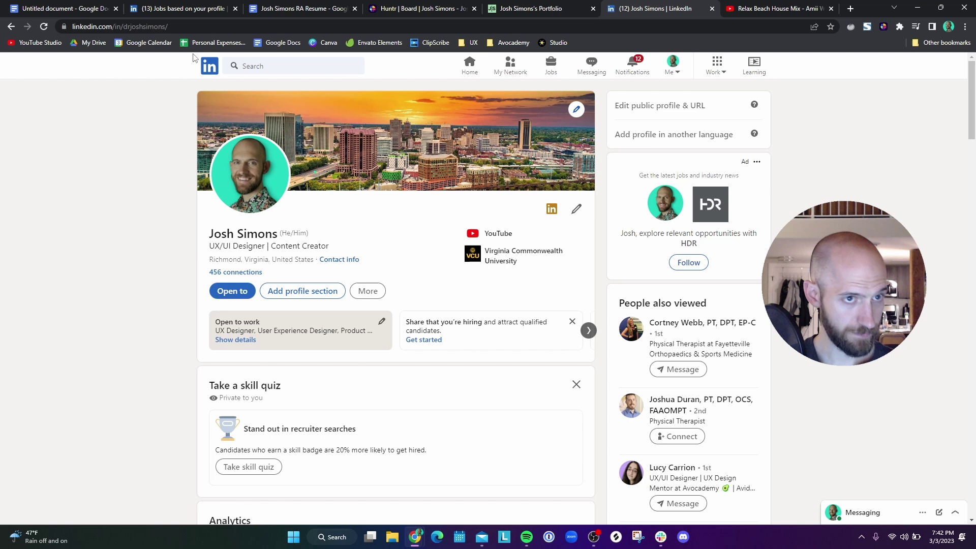
- Visit the YouTube Relax Beach House Mix, then return to the LinkedIn Newsela listing
click(757, 8)
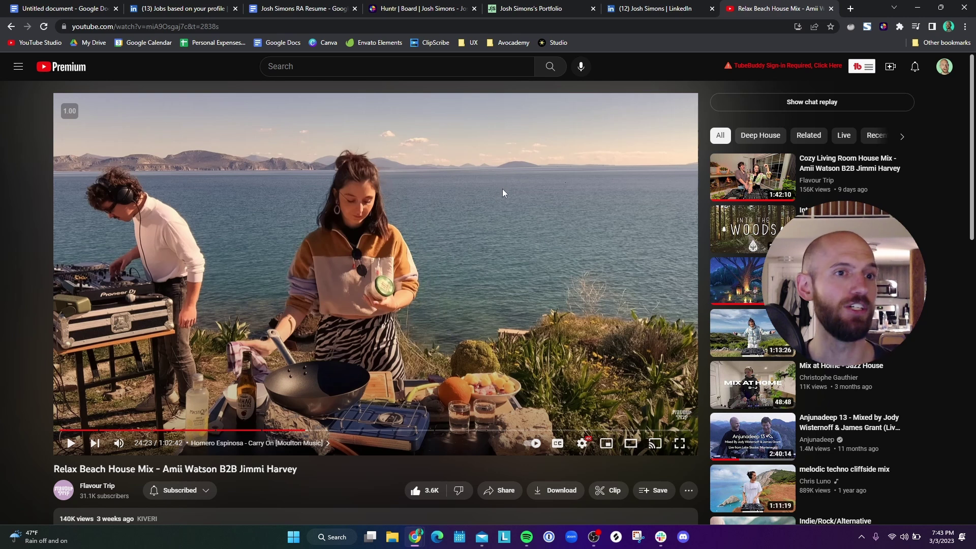
click(226, 14)
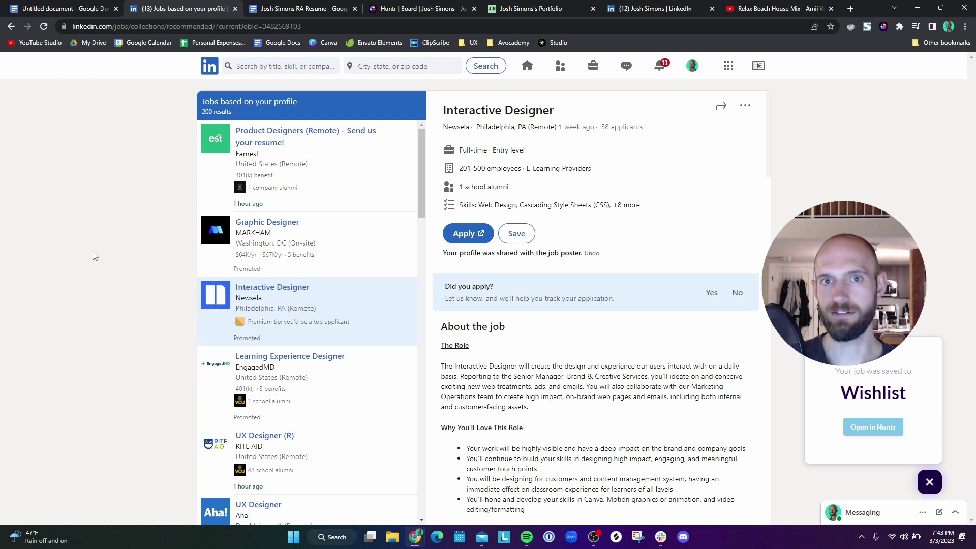
- Highlight the resume's Research, Design and Soft skill lines, then go back to the Newsela listing
click(295, 11)
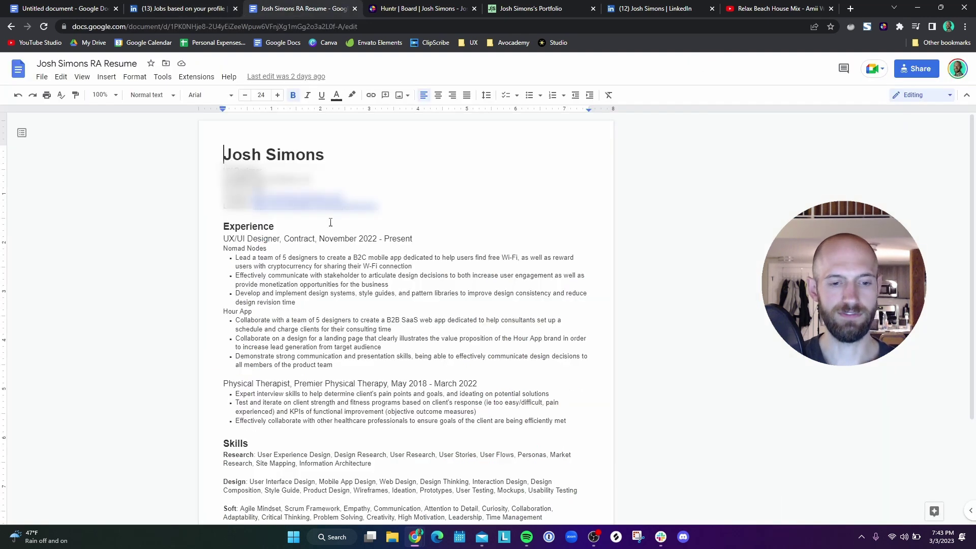
scroll(358, 316, down, 3)
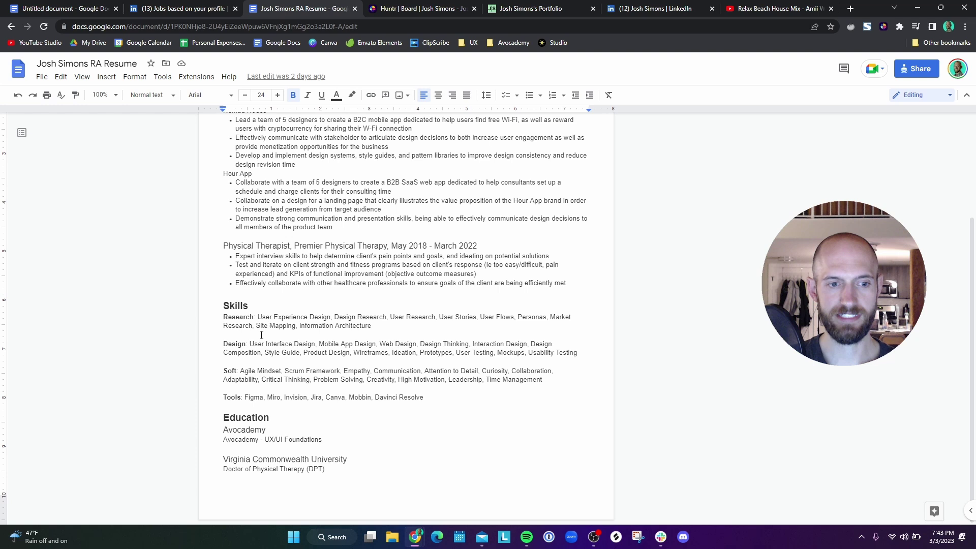
drag(224, 317, 542, 380)
click(542, 381)
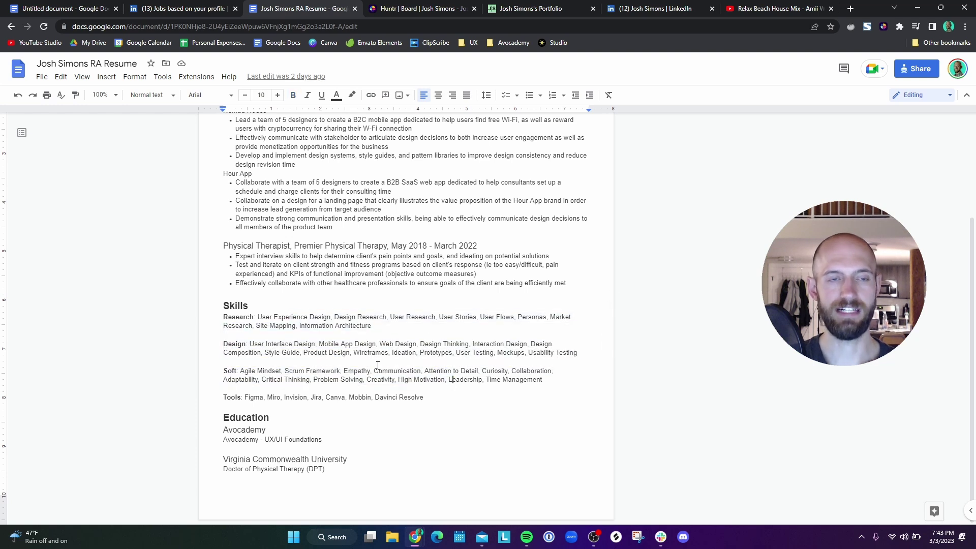
click(194, 12)
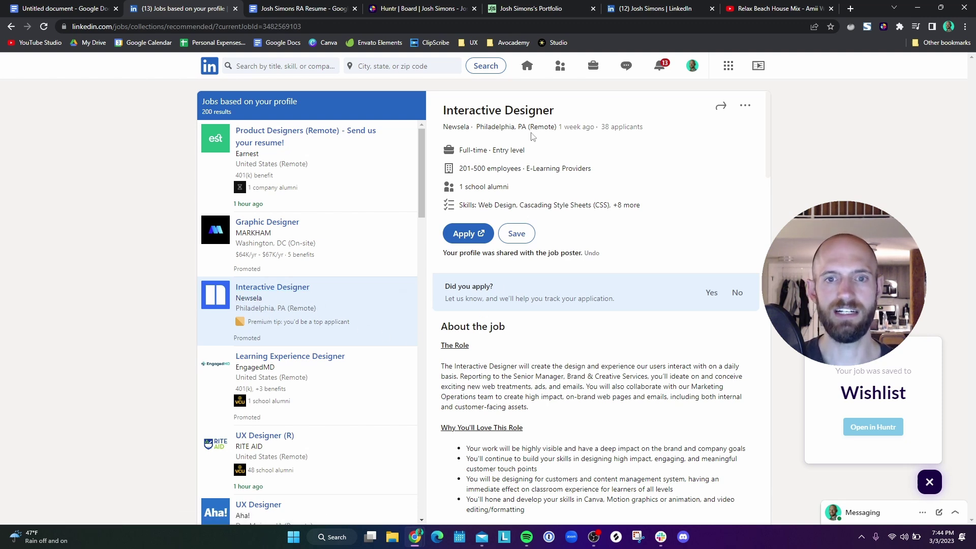
- Compare the LinkedIn Newsela Interactive Designer posting with the RA resume, ending on the resume
click(317, 6)
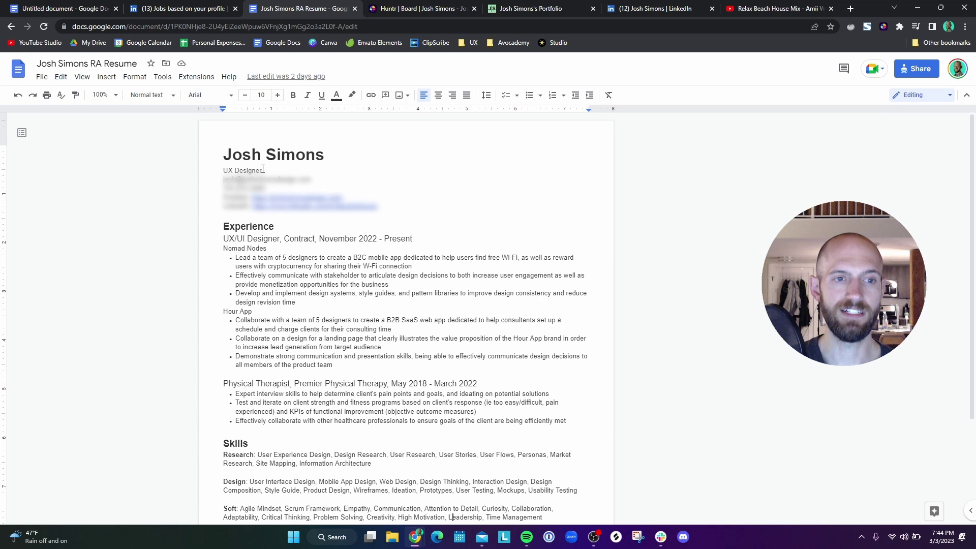
click(184, 10)
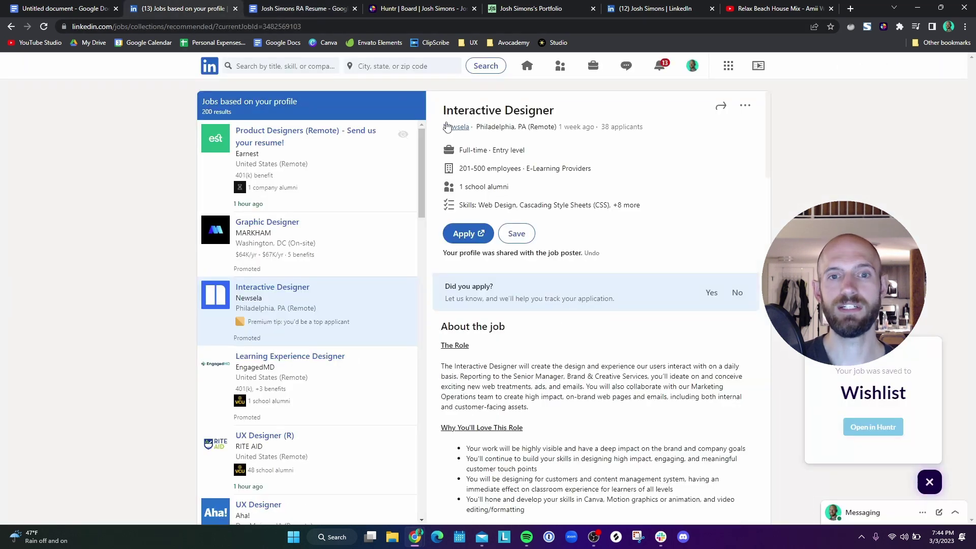
drag(444, 113, 547, 112)
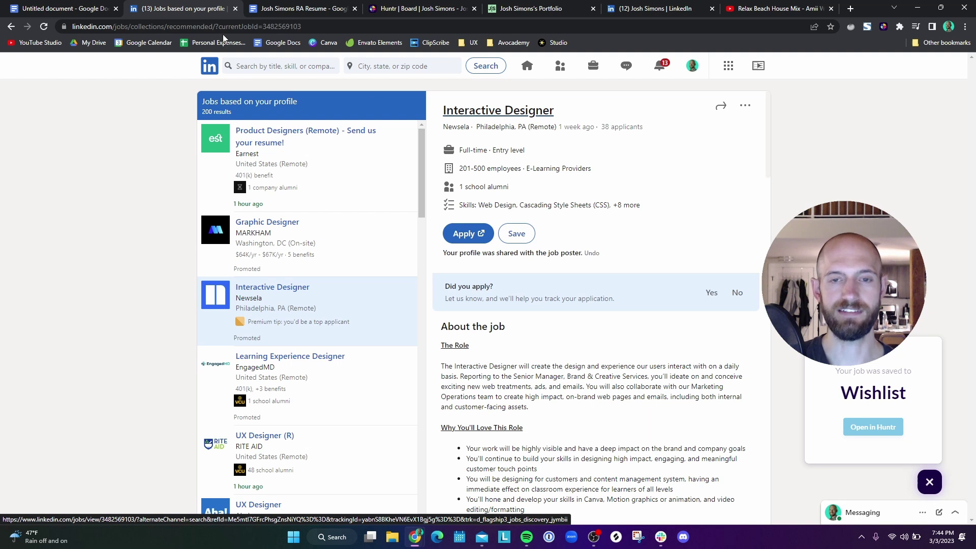
click(294, 9)
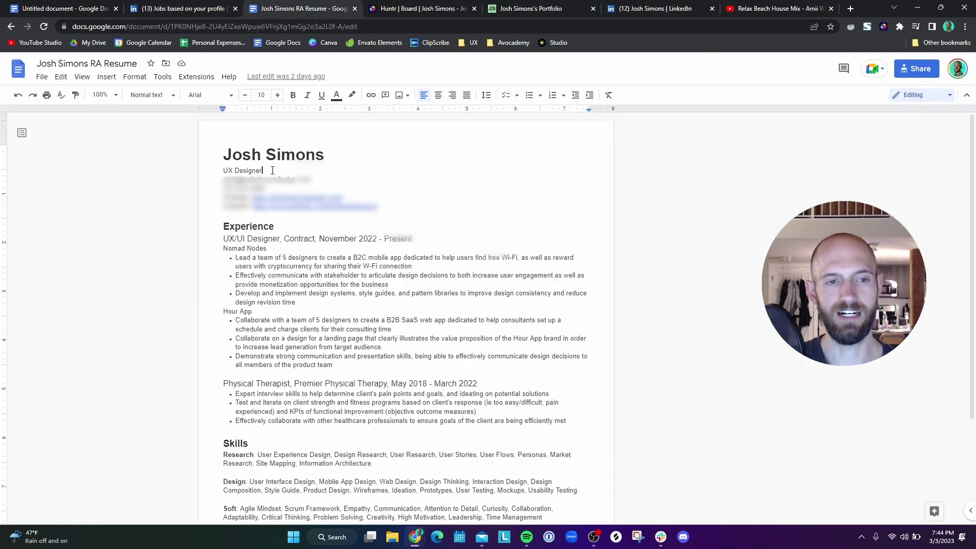
- Replace the 'UX Designer' subtitle with 'Interactive Designer', confirming it keeps the Subtitle style
drag(271, 171, 224, 173)
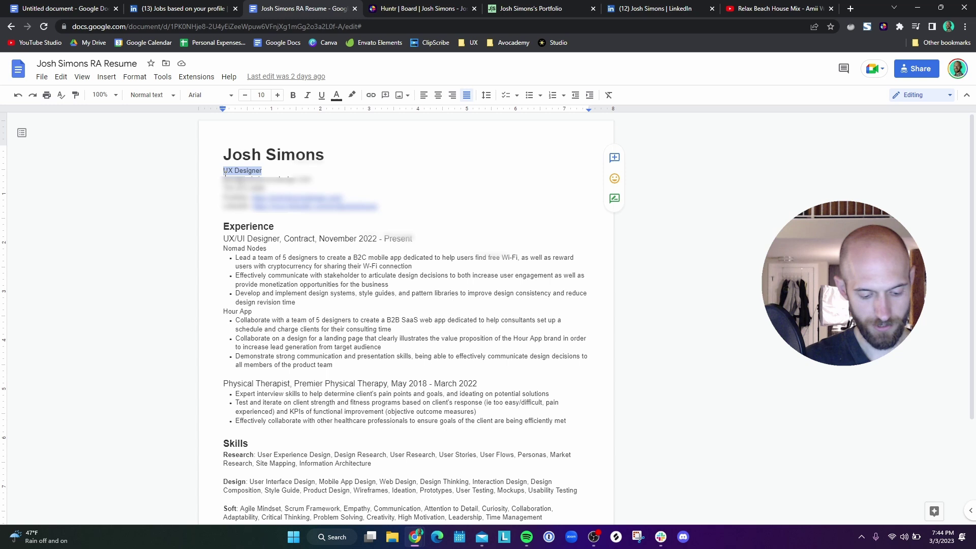
text(Interactive )
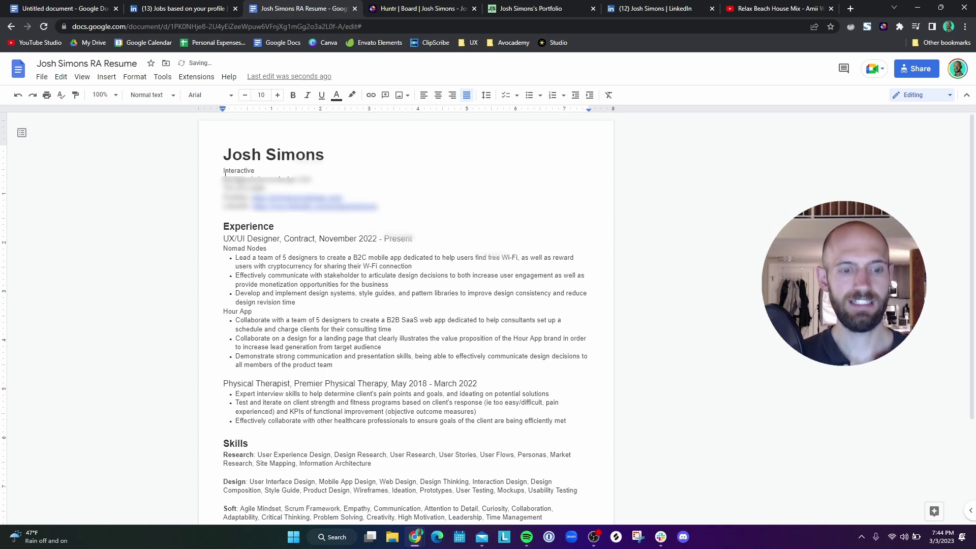
text(Designer)
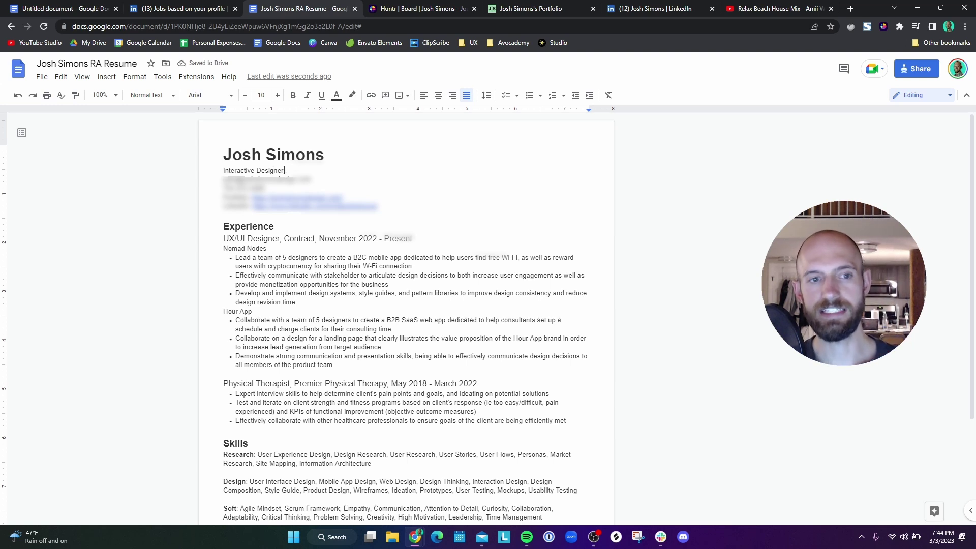
triple_click(218, 174)
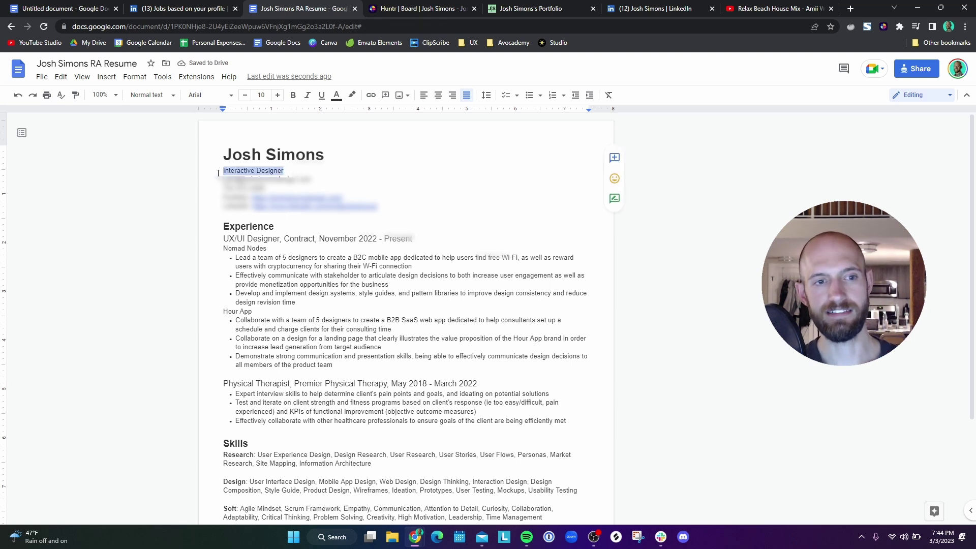
click(287, 171)
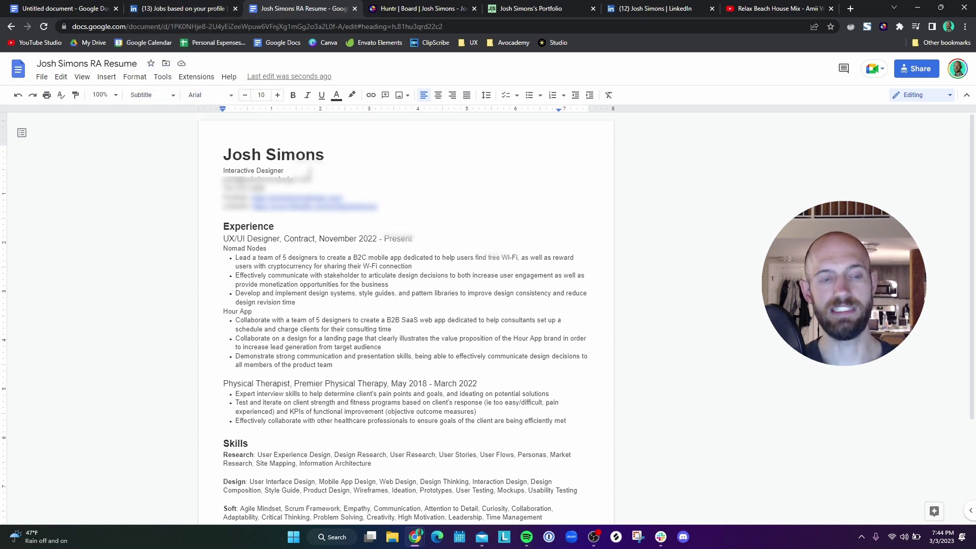
triple_click(308, 172)
click(312, 178)
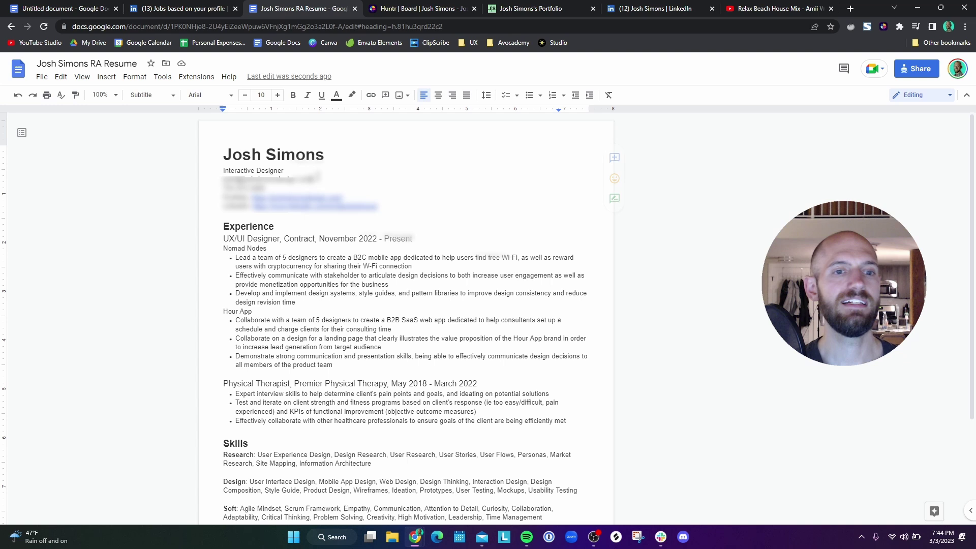
- Rename the document title from 'RA Resume' to 'Newsela Resume'
double_click(96, 63)
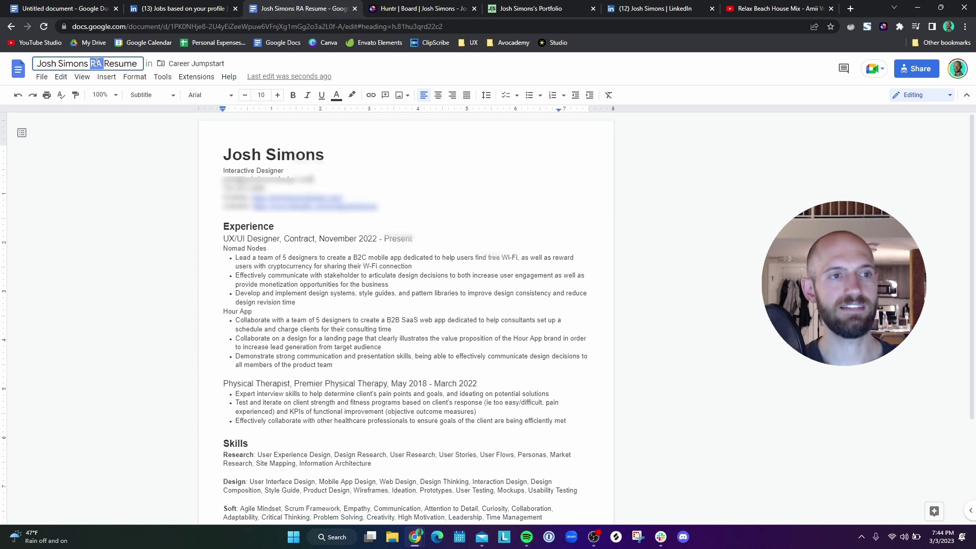
click(182, 10)
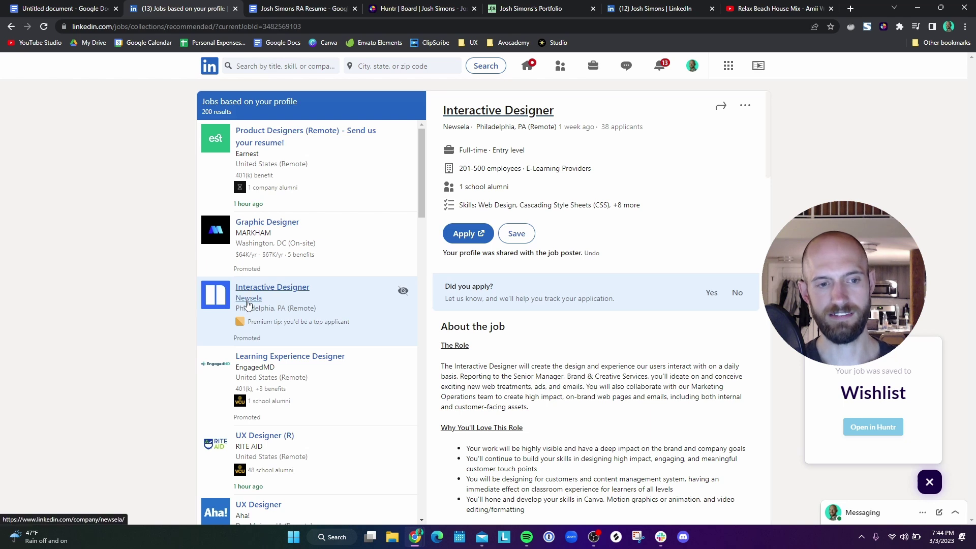
click(293, 8)
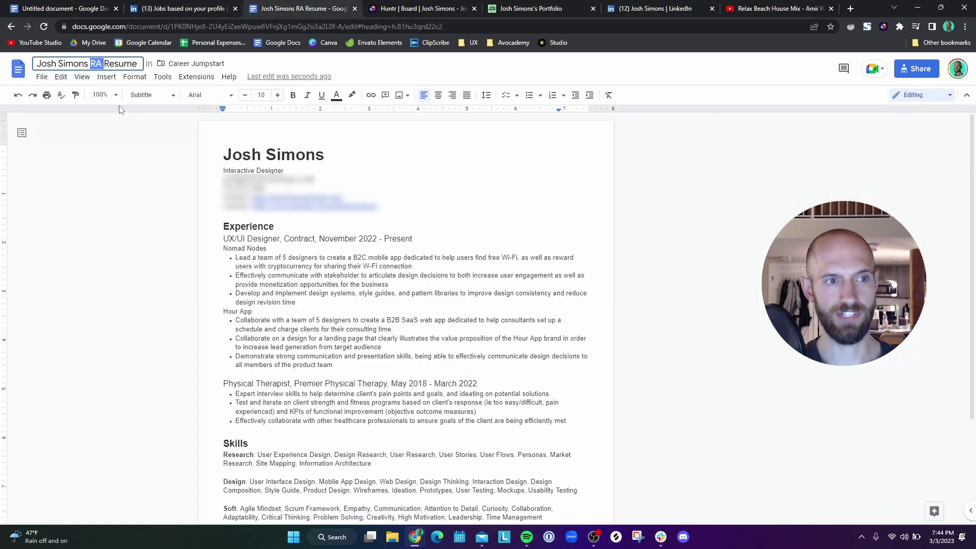
text(Newsela)
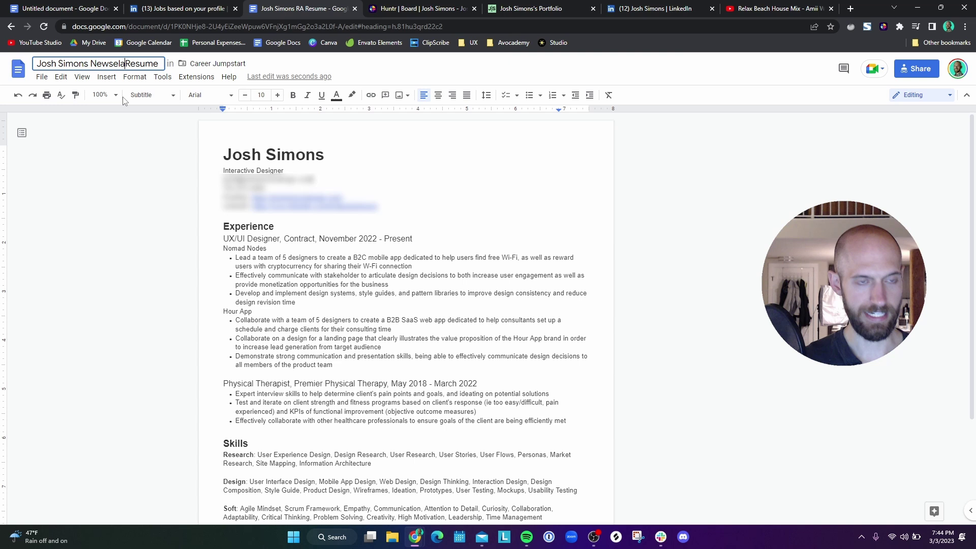
key(Return)
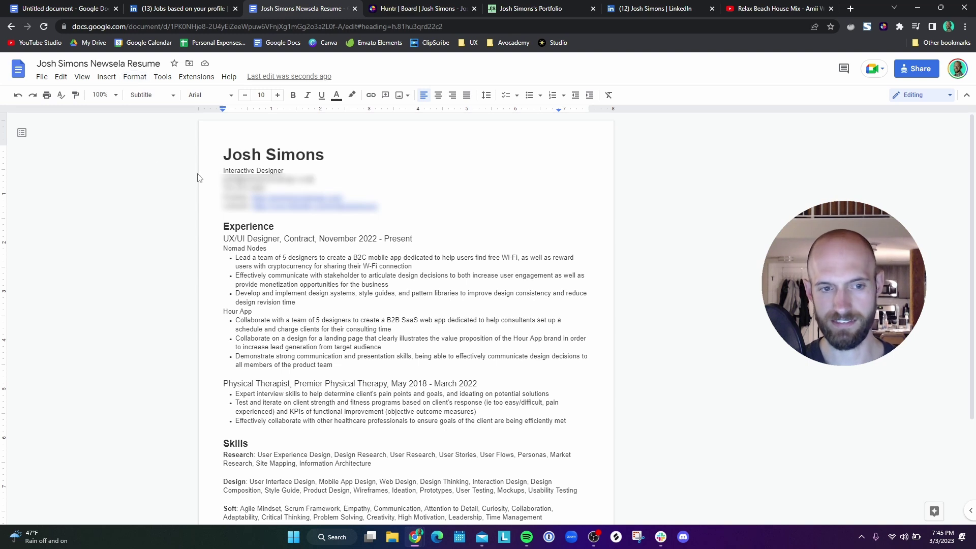
- Check the Interactive Designer subtitle, then return to the LinkedIn Newsela posting
drag(295, 167, 199, 176)
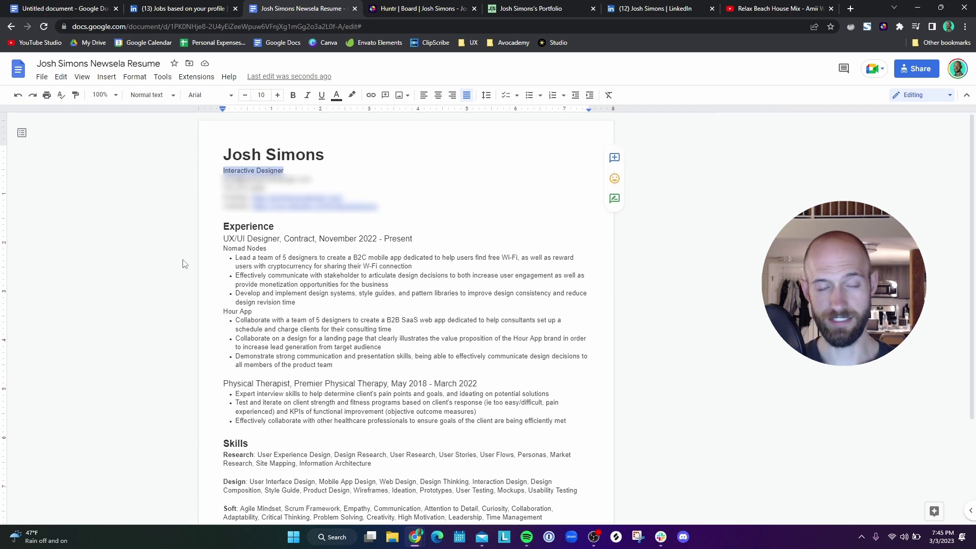
click(201, 9)
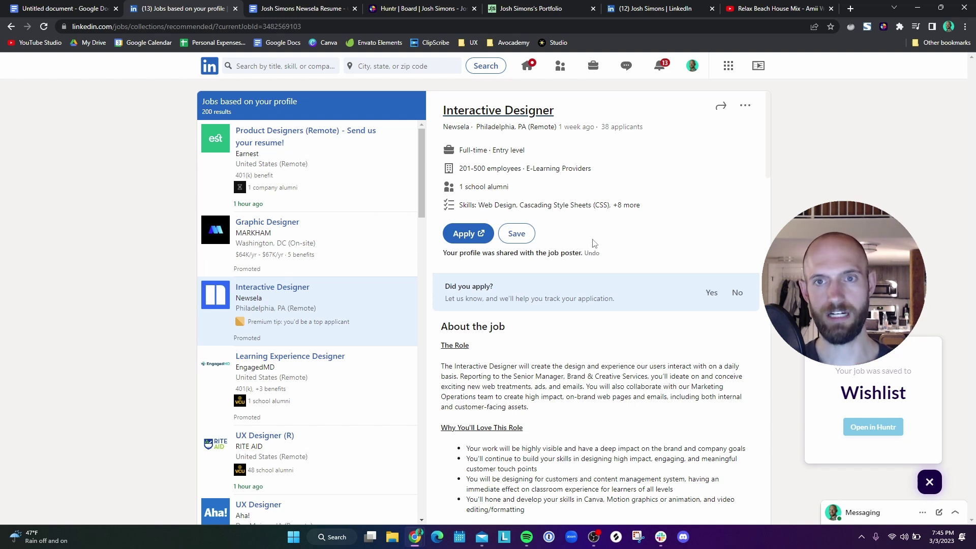
- Open Newsela's Greenhouse application form, dismiss the autofill suggestions and review its empty fields
click(465, 233)
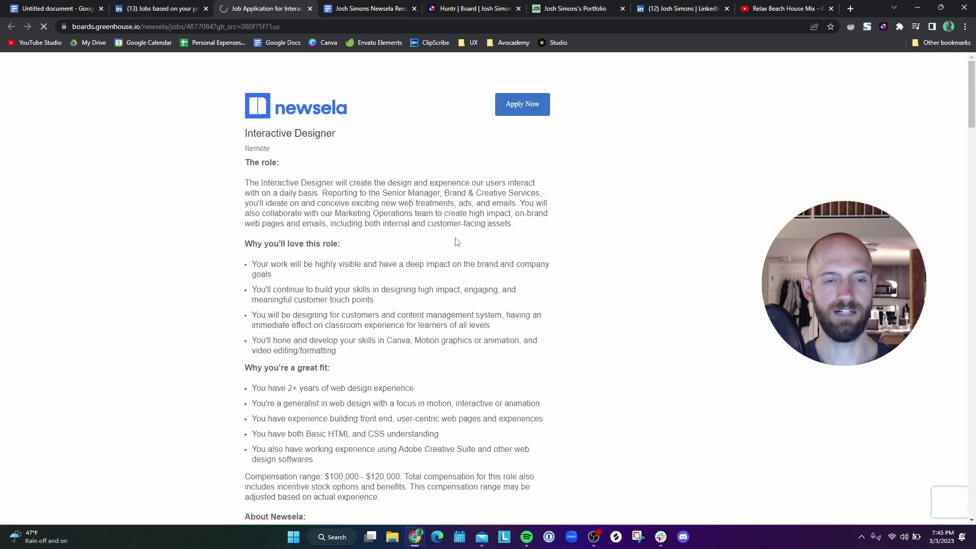
scroll(397, 299, down, 5)
scroll(397, 300, down, 8)
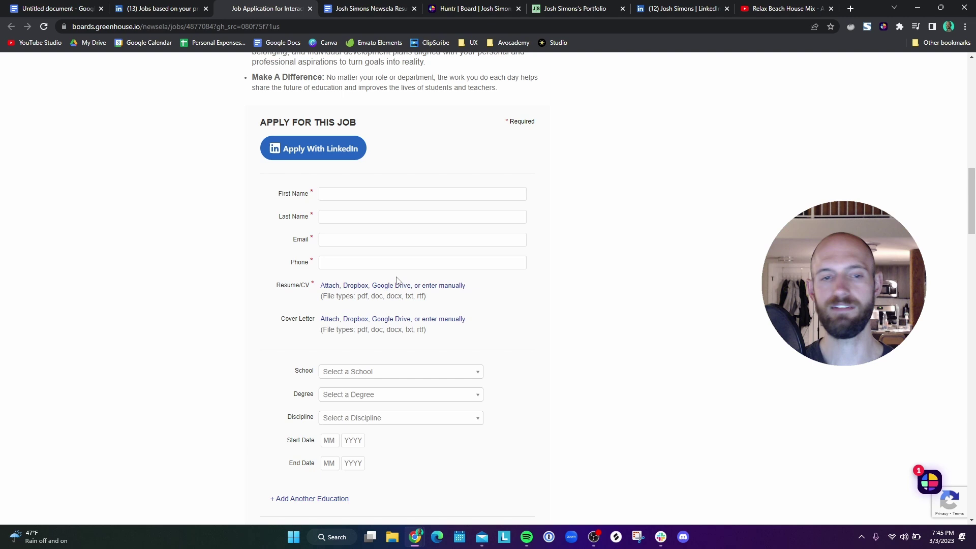
click(392, 194)
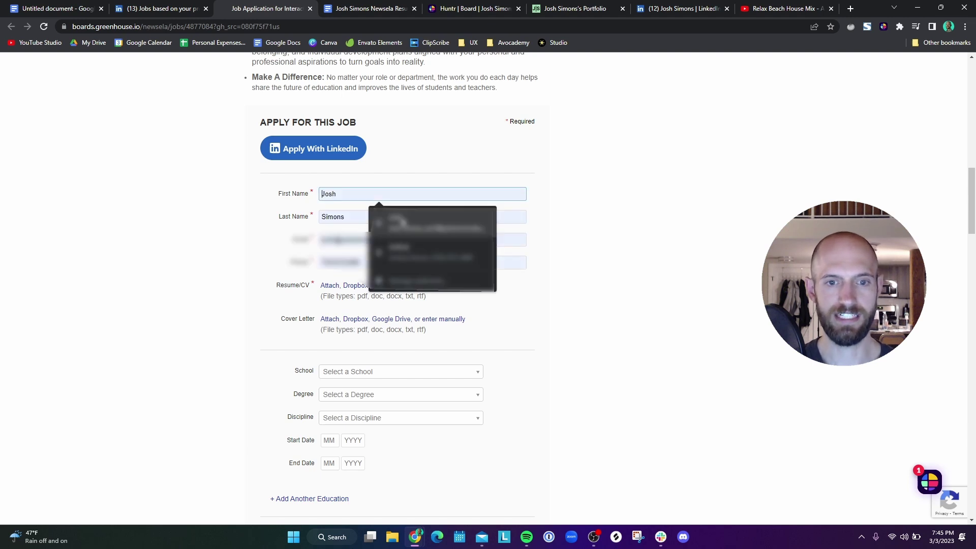
click(640, 211)
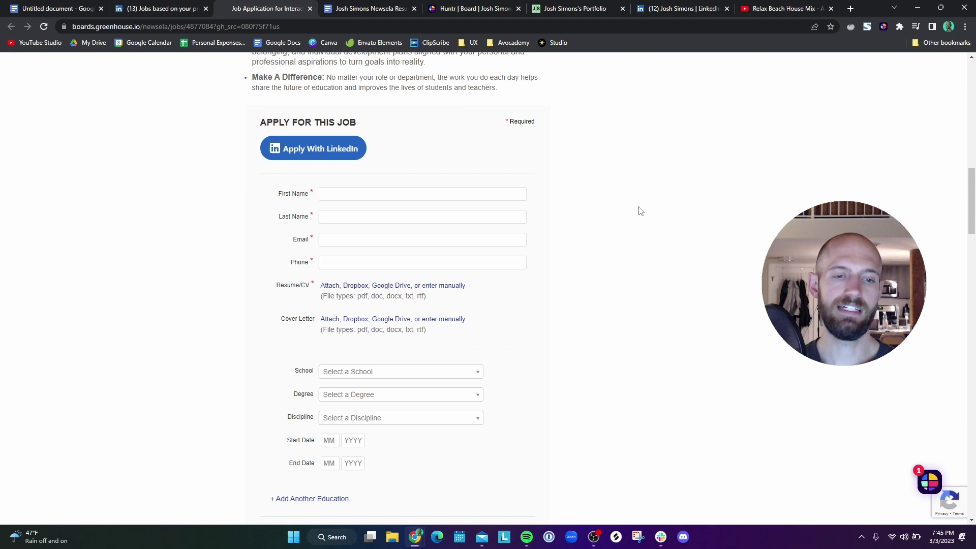
scroll(566, 321, down, 2)
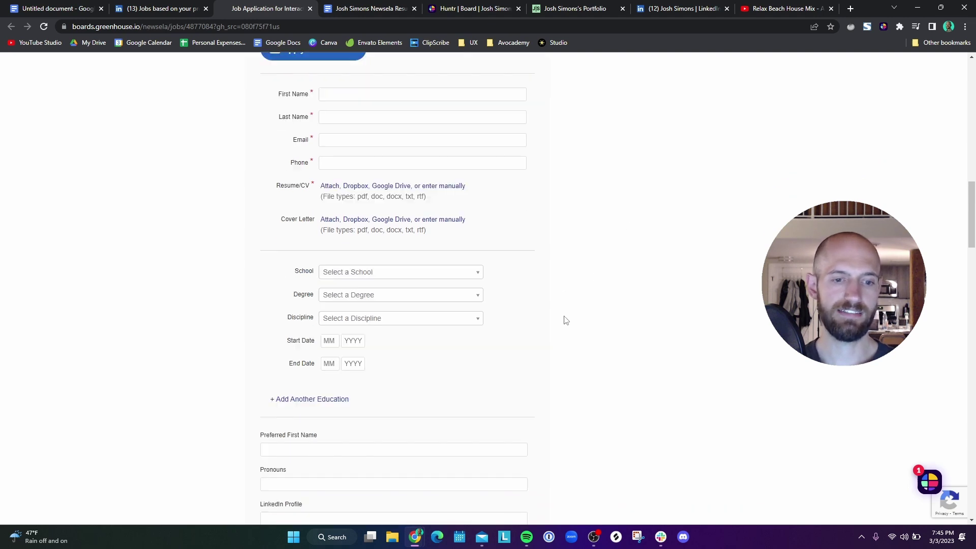
scroll(519, 285, down, 1)
scroll(377, 359, down, 3)
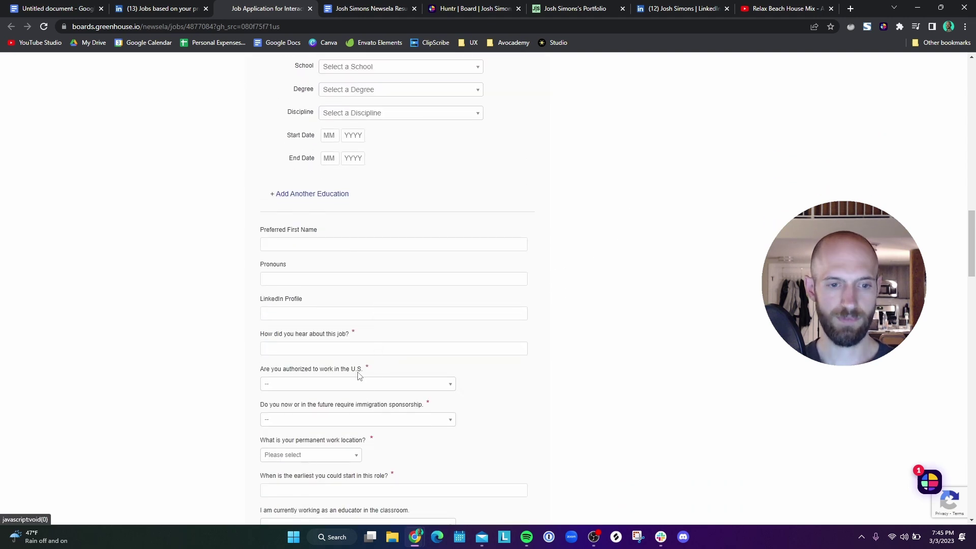
scroll(337, 329, down, 2)
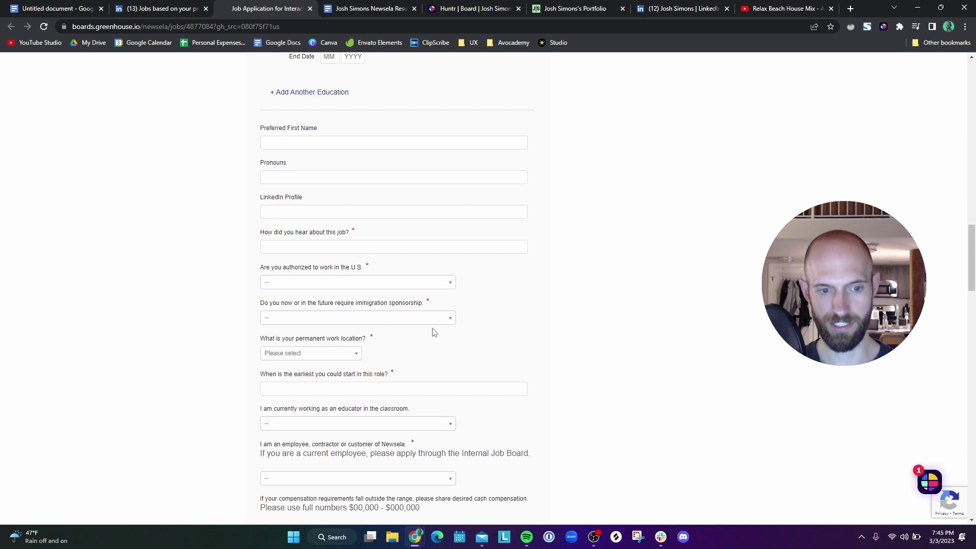
scroll(414, 306, down, 2)
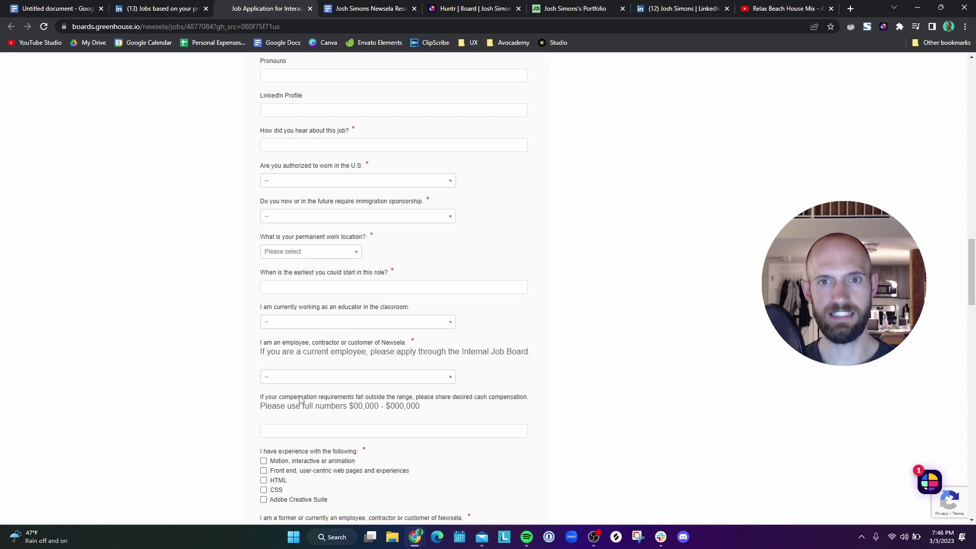
- Look through the portfolio, LinkedIn profile, untitled document and Huntr board tabs, ending on LinkedIn's Newsela listing
click(570, 11)
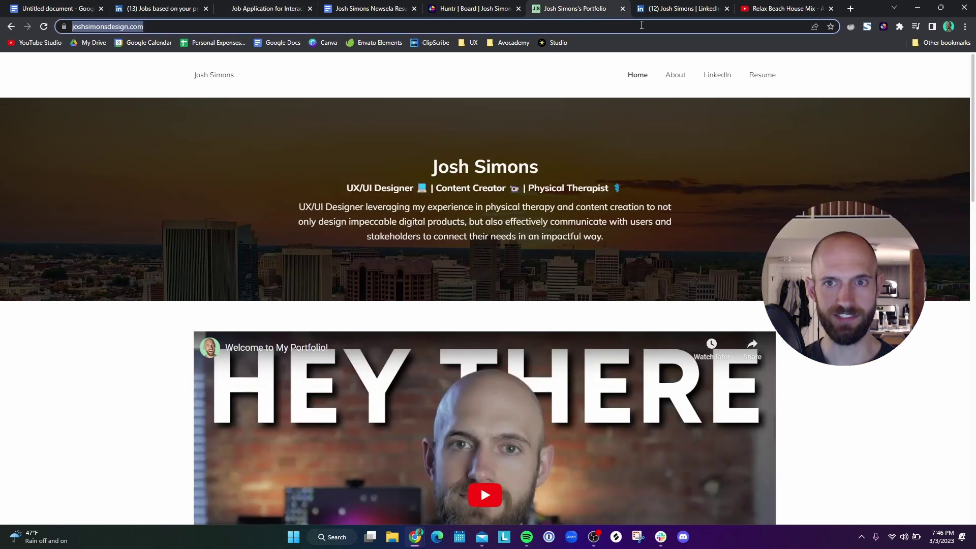
click(656, 9)
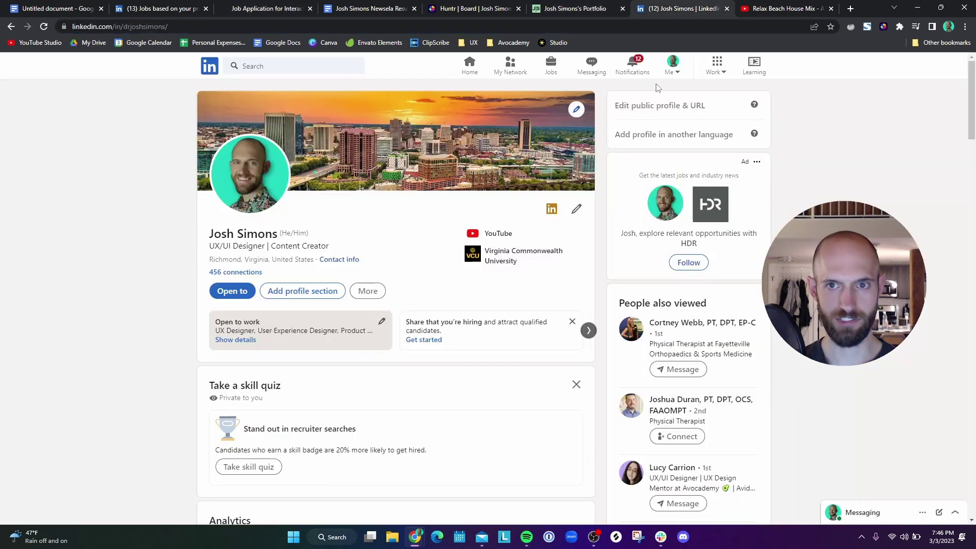
click(51, 8)
click(138, 9)
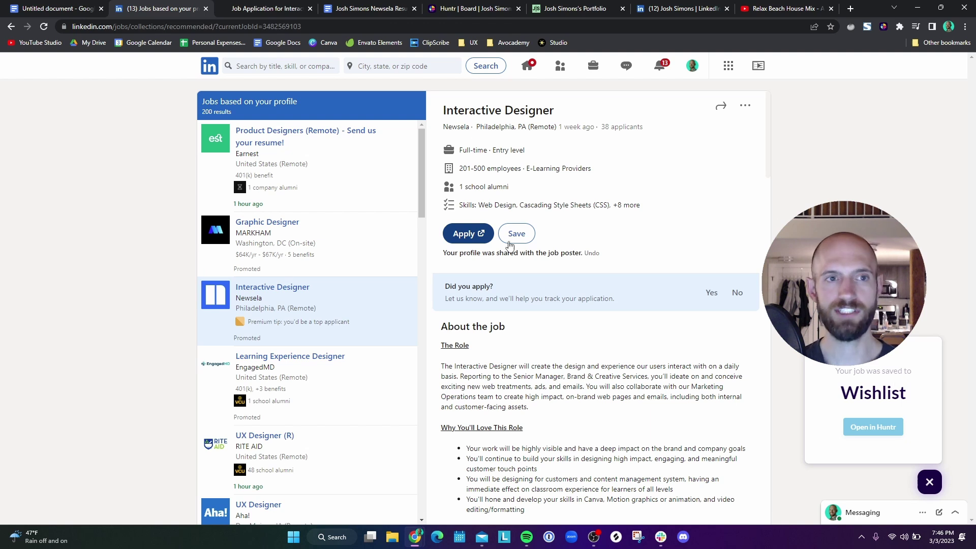
click(458, 8)
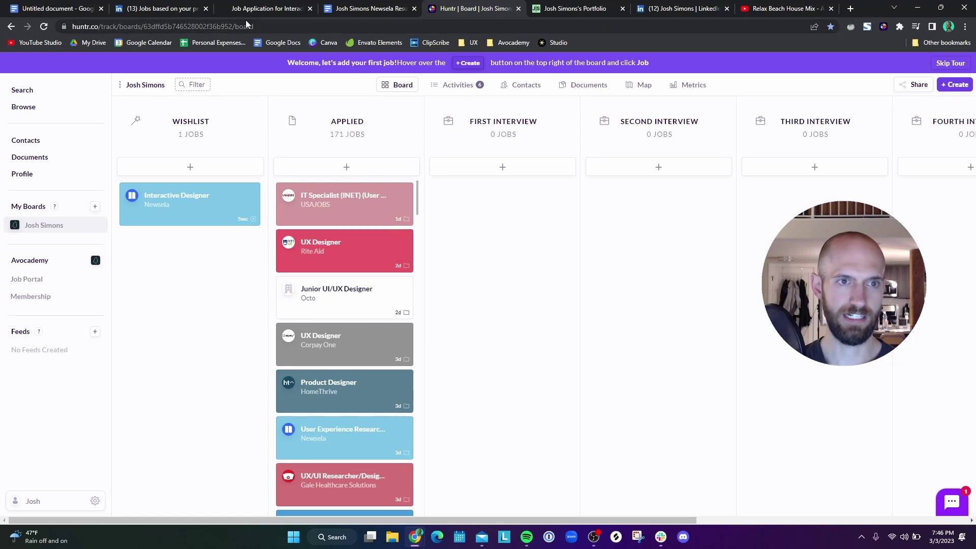
click(165, 10)
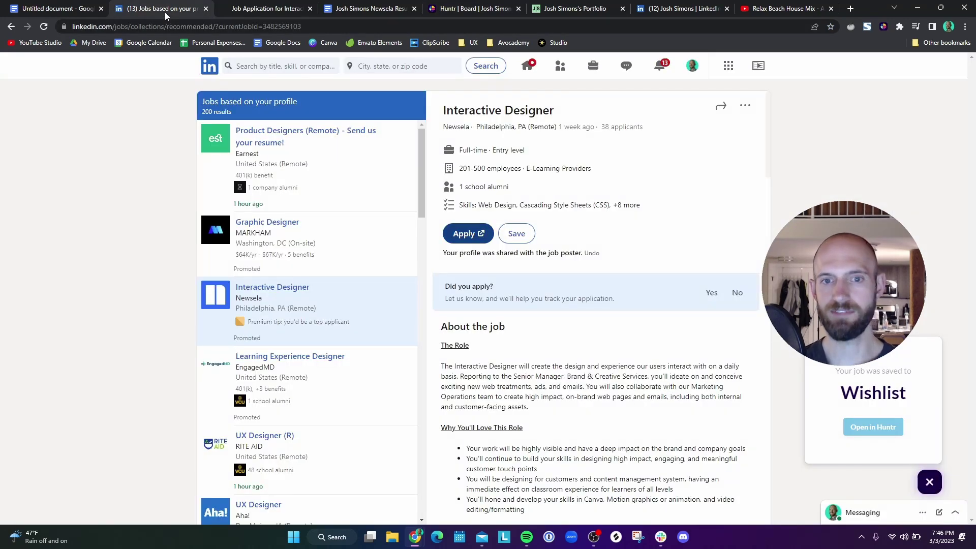